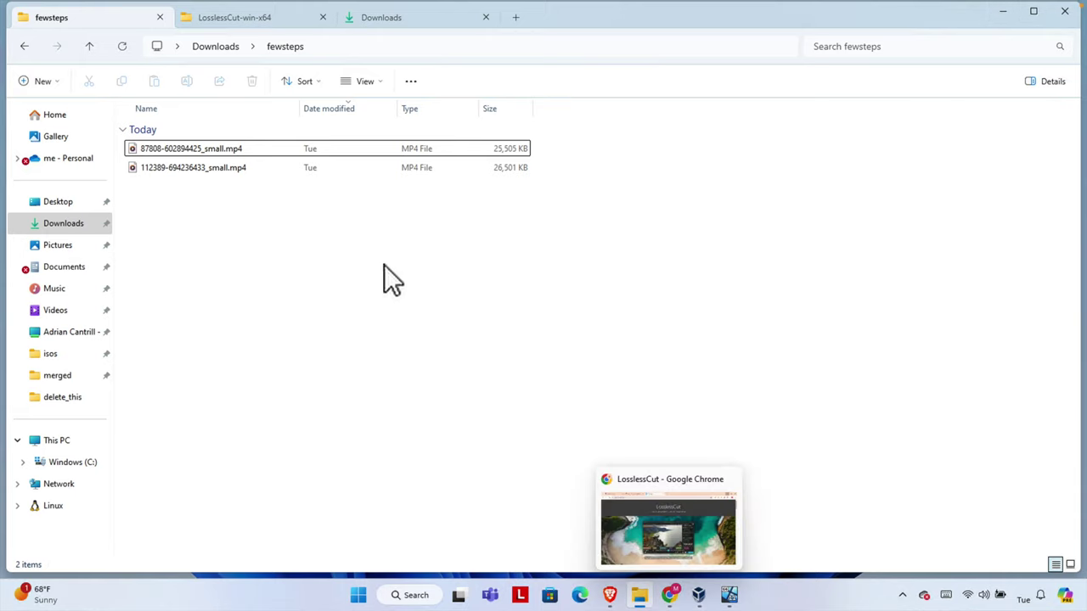
Drag a selection box over the two MP4 clips in the fewsteps folder.
drag(451, 273, 131, 136)
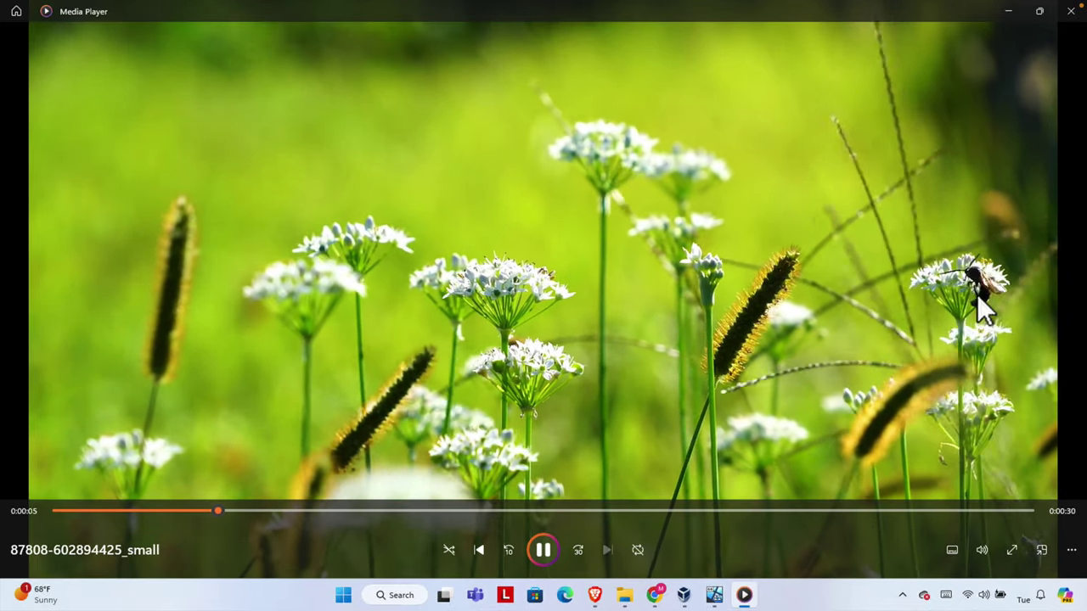
click(1069, 12)
double_click(206, 168)
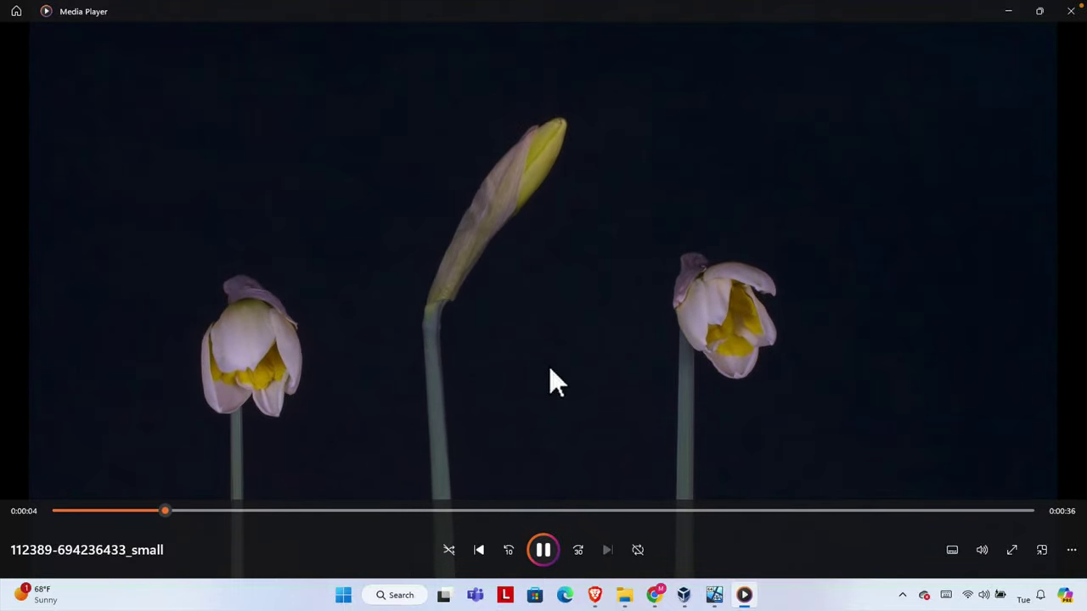
click(1071, 12)
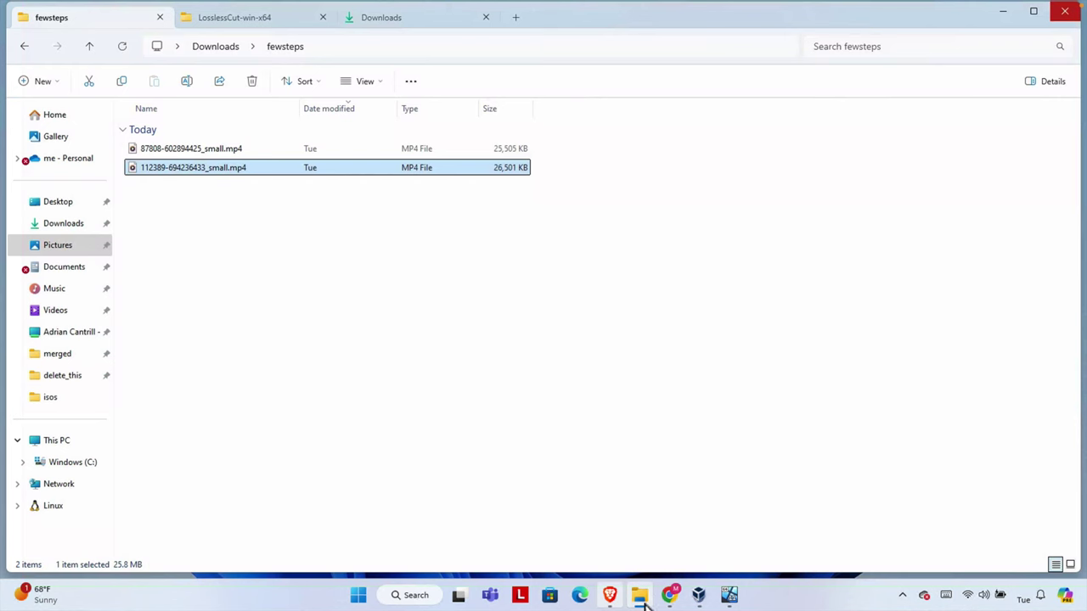
Show the mifi.no/losslesscut homepage in Chrome and scroll through it and back up.
click(669, 594)
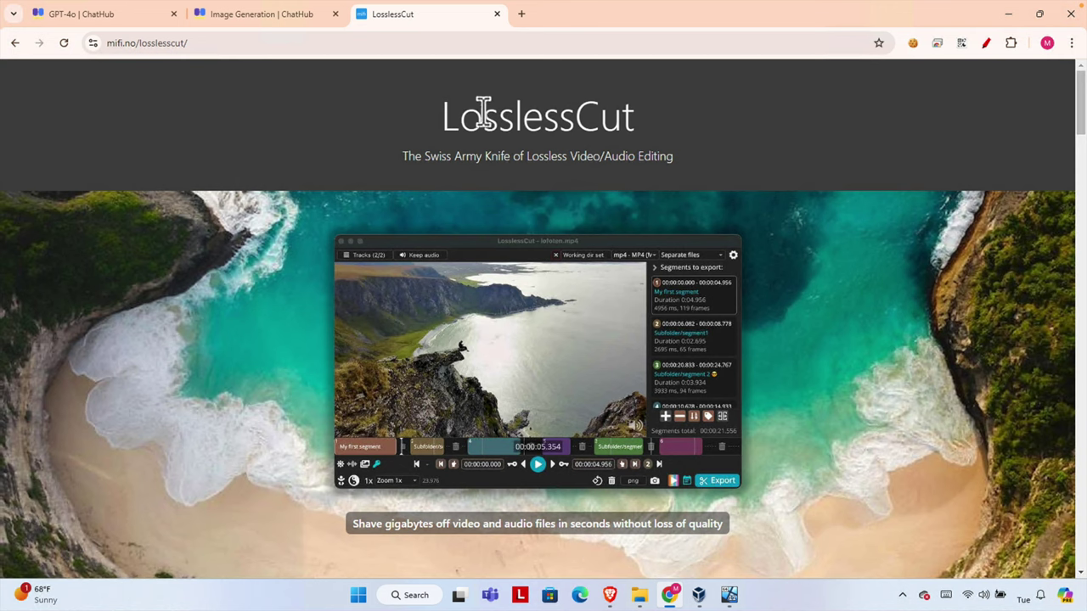
drag(439, 121, 663, 127)
click(538, 160)
scroll(622, 335, down, 3)
scroll(611, 332, down, 3)
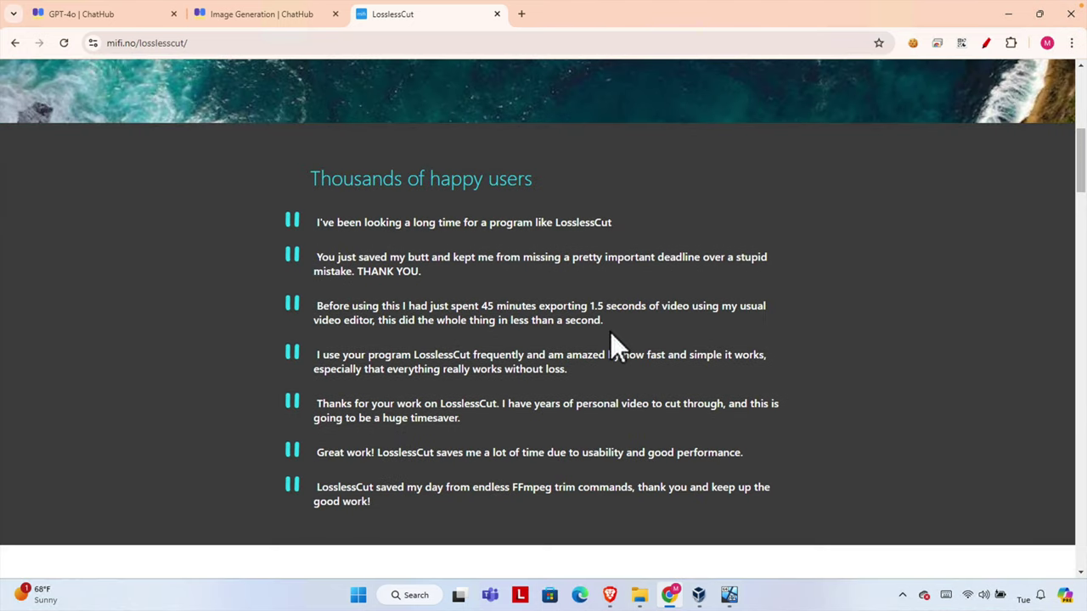
scroll(611, 332, up, 6)
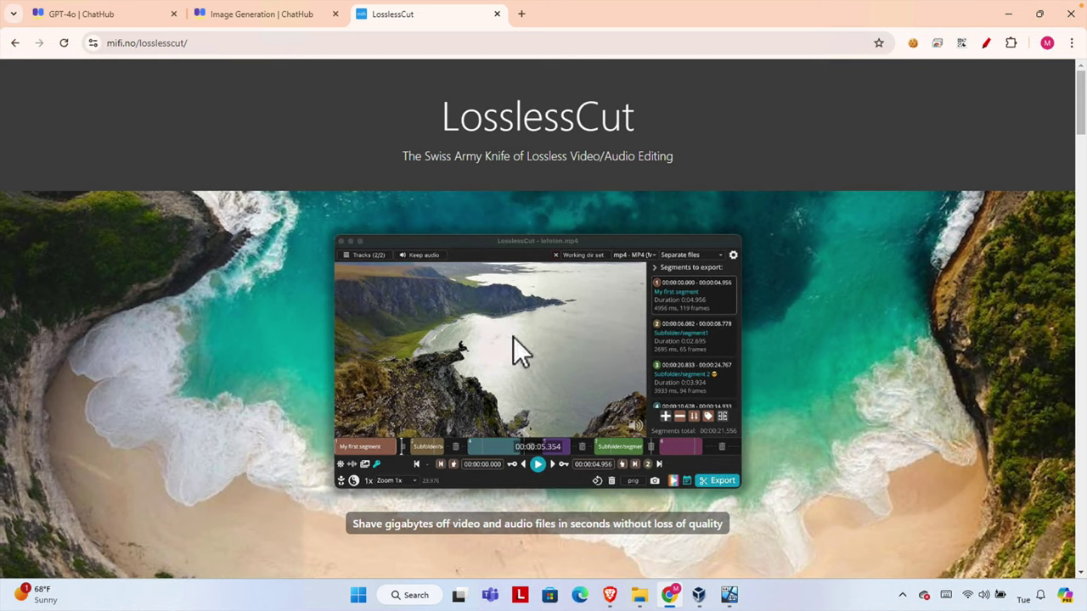
Minimize Chrome and show the LosslessCut-win-x64 folder with LosslessCut.exe in File Explorer.
click(1007, 17)
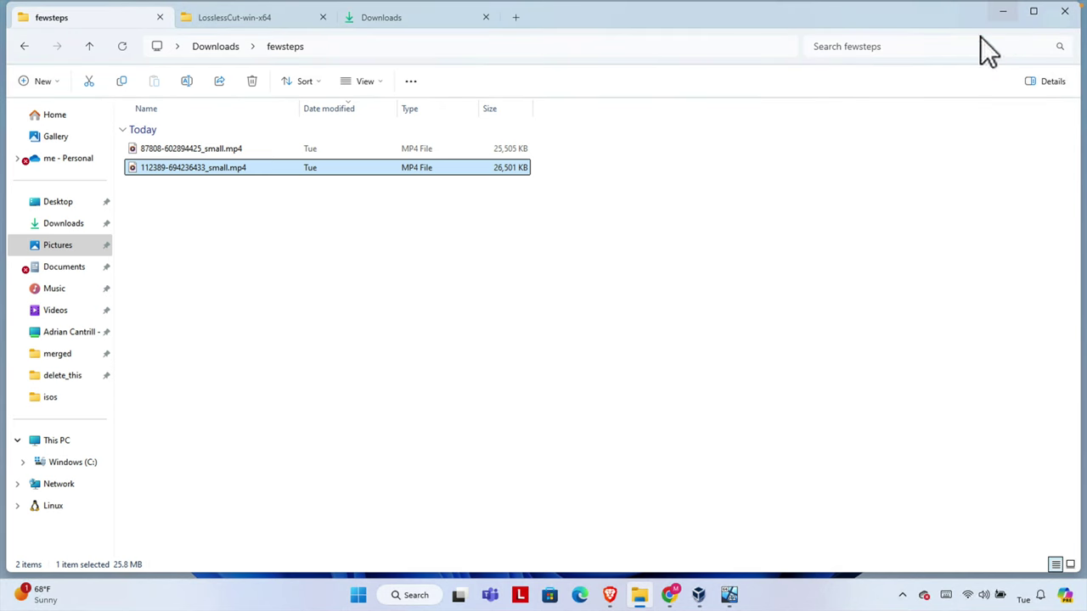
click(251, 23)
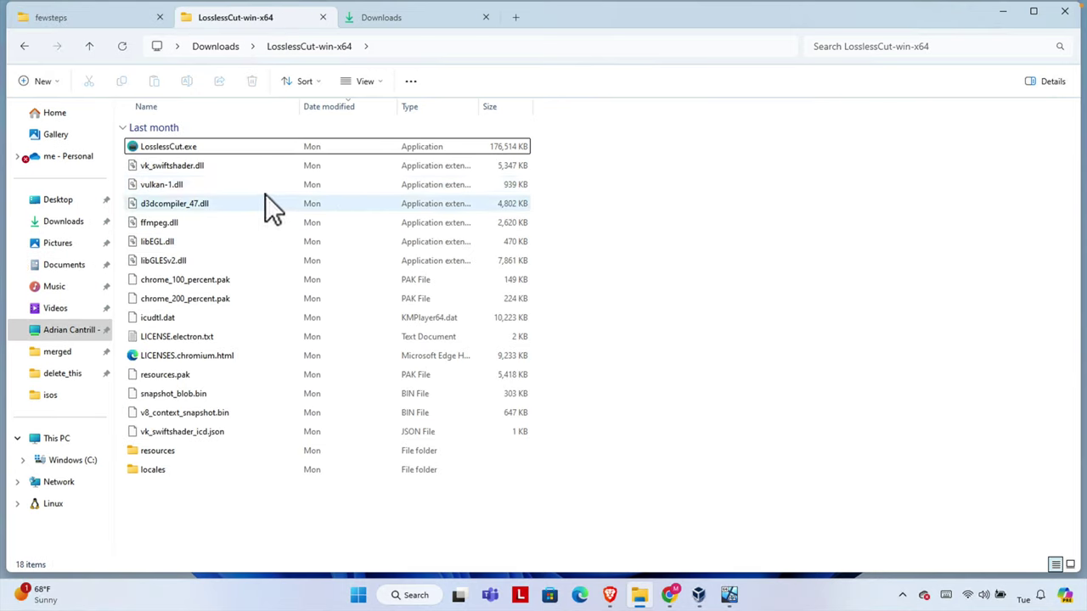
click(90, 26)
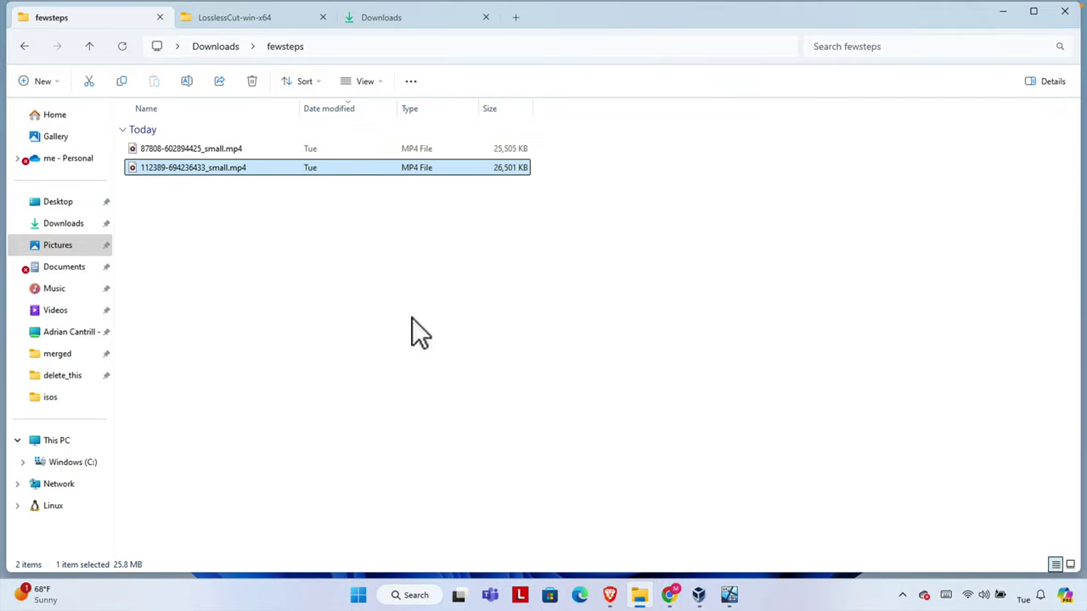
click(261, 18)
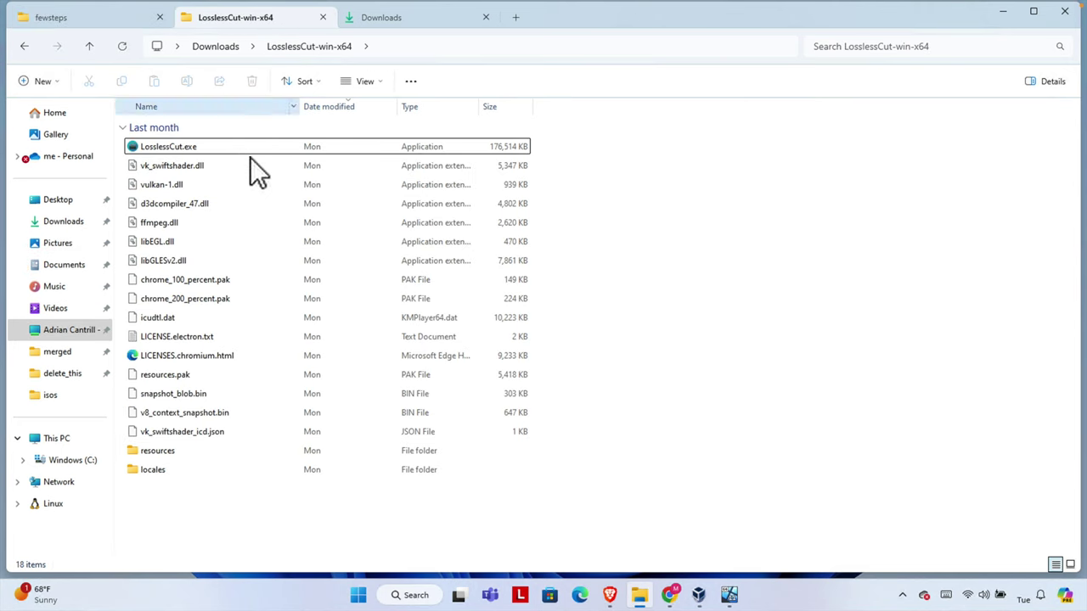
mouse_move(168, 147)
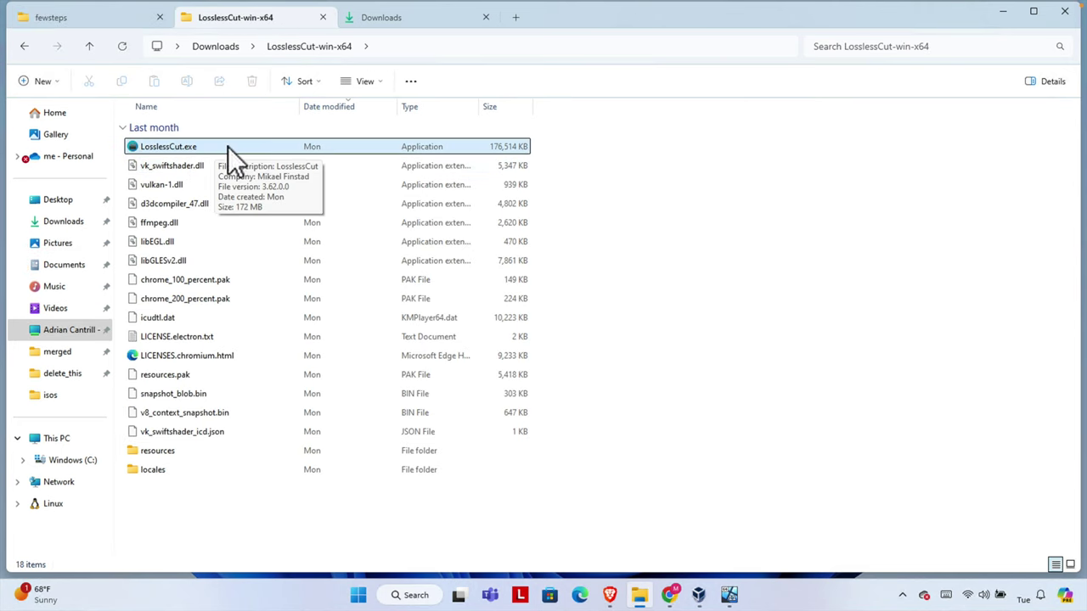
Launch LosslessCut.exe, reposition its window, and bring File Explorer back to the front.
double_click(207, 146)
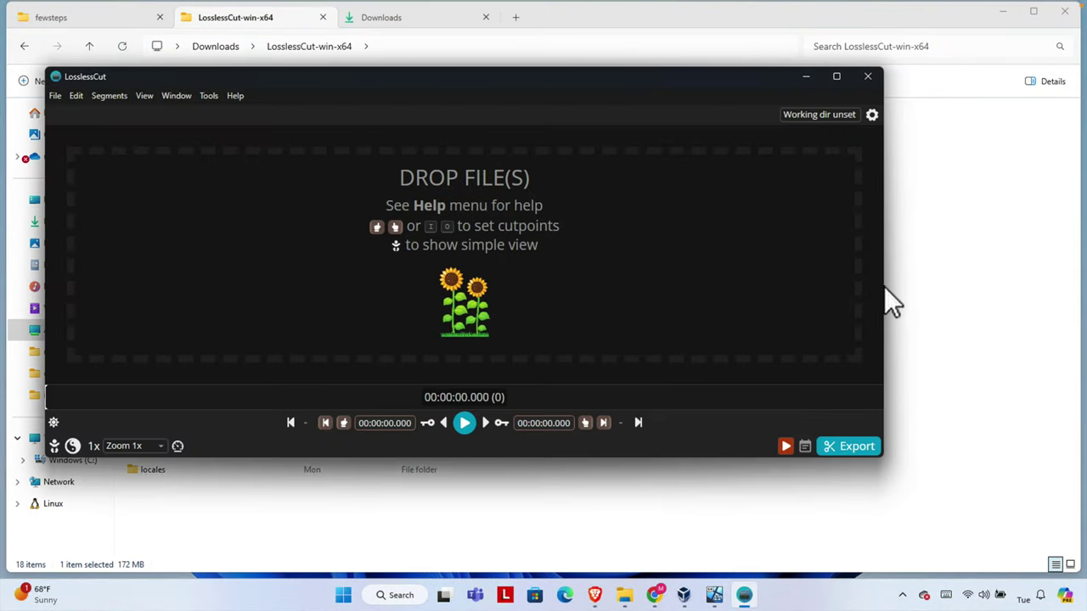
drag(503, 78, 542, 101)
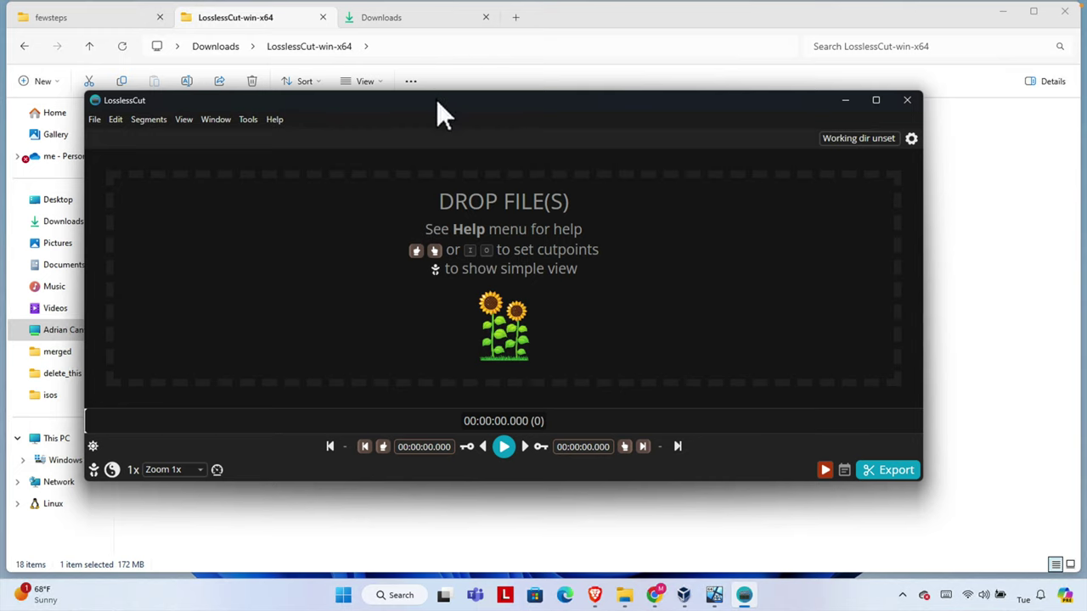
drag(437, 100, 517, 165)
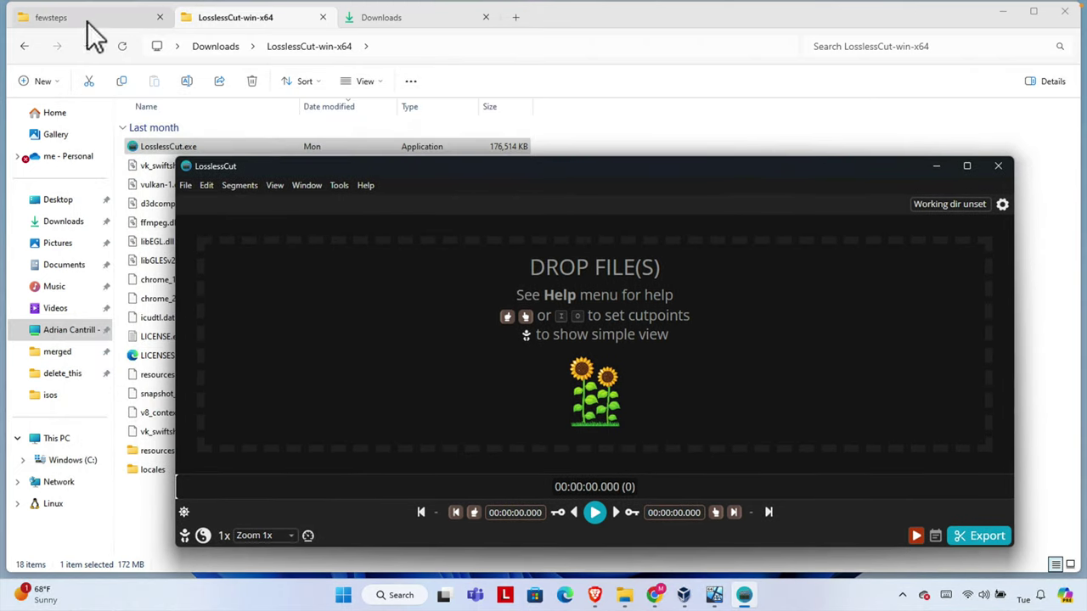
click(74, 18)
Drop both fewsteps MP4 clips from Explorer into LosslessCut's batch file list.
click(253, 247)
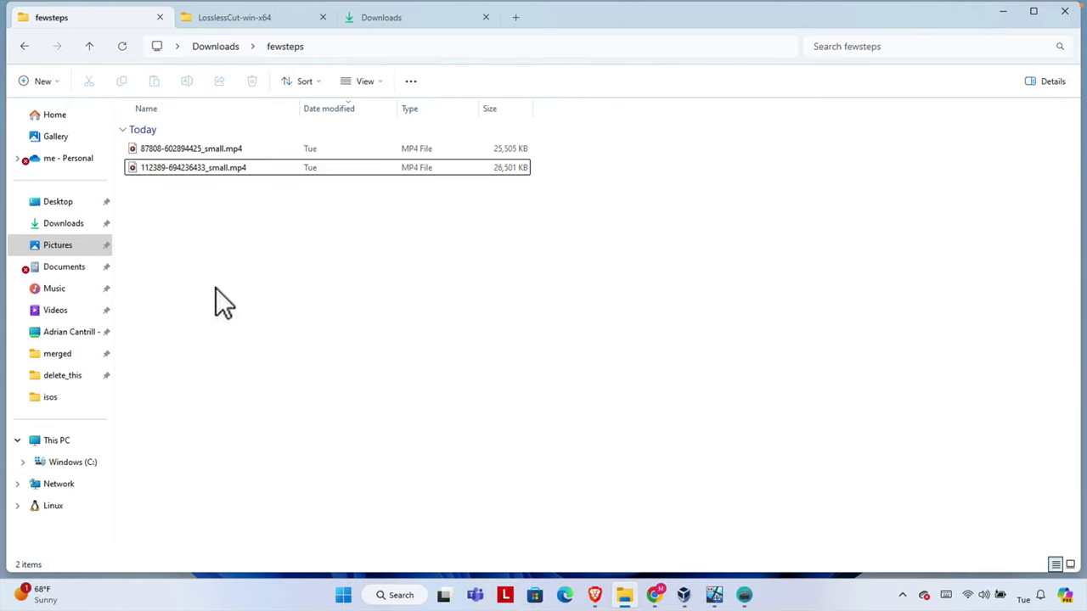
drag(448, 278, 136, 137)
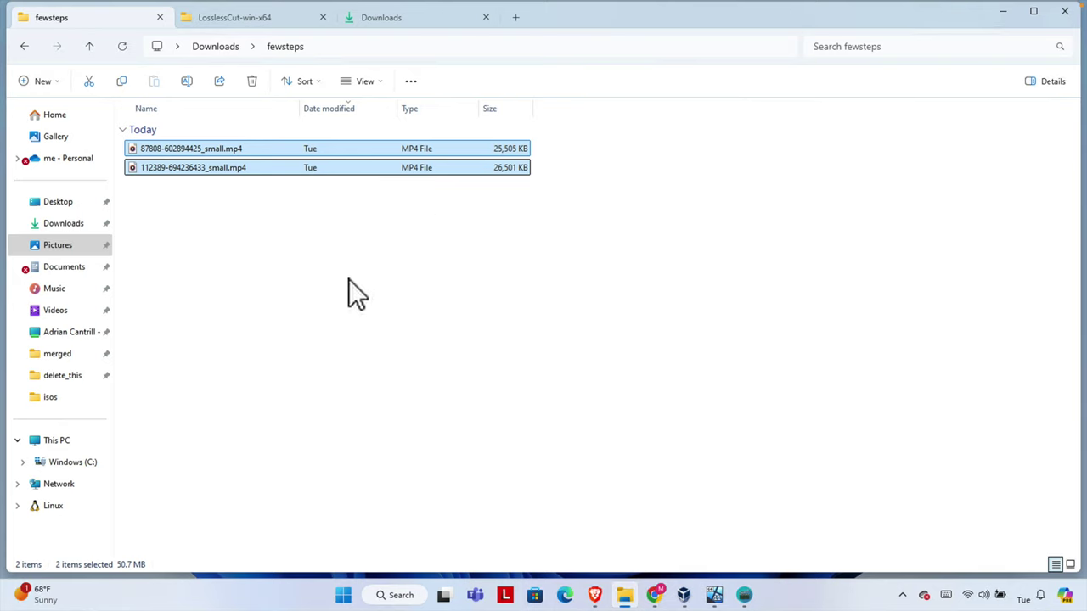
click(744, 597)
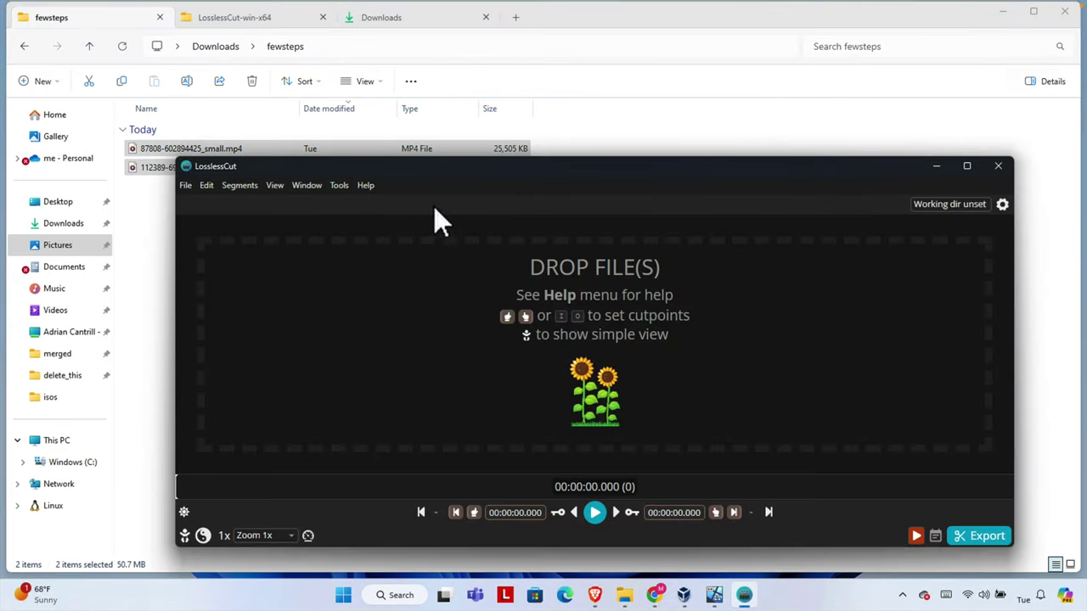
drag(435, 167, 512, 146)
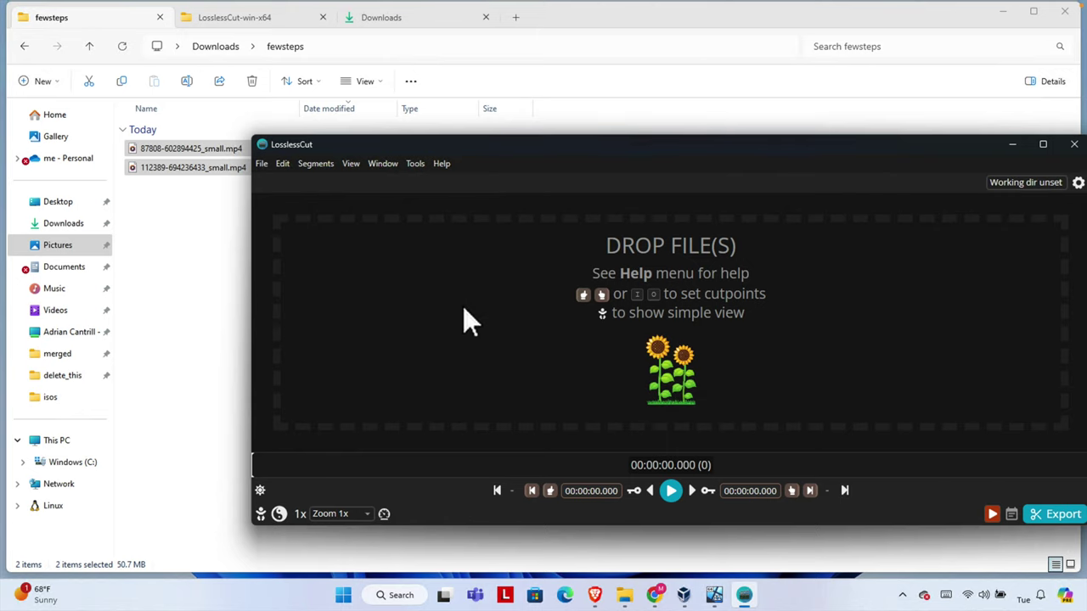
drag(170, 151, 460, 335)
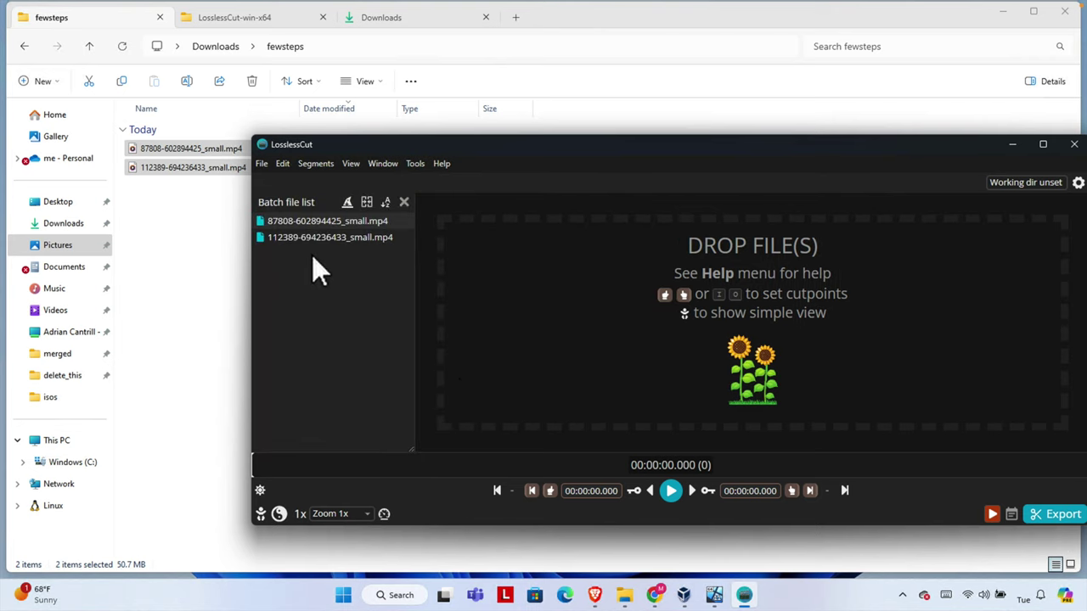
drag(505, 141, 403, 125)
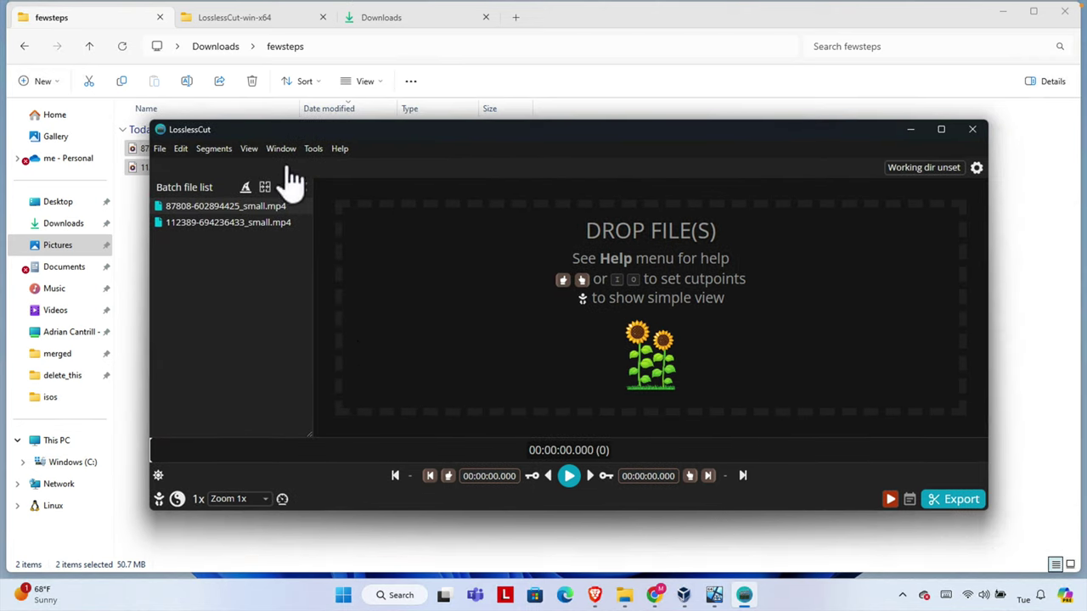
drag(299, 129, 383, 174)
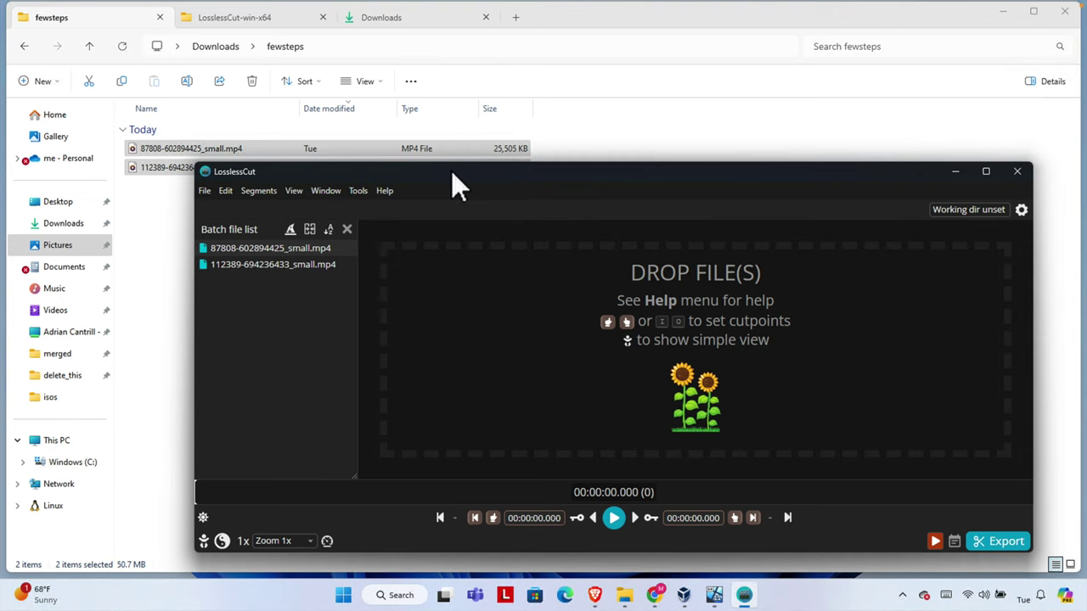
mouse_move(451, 174)
mouse_down()
mouse_move(385, 156)
mouse_move(374, 139)
mouse_up()
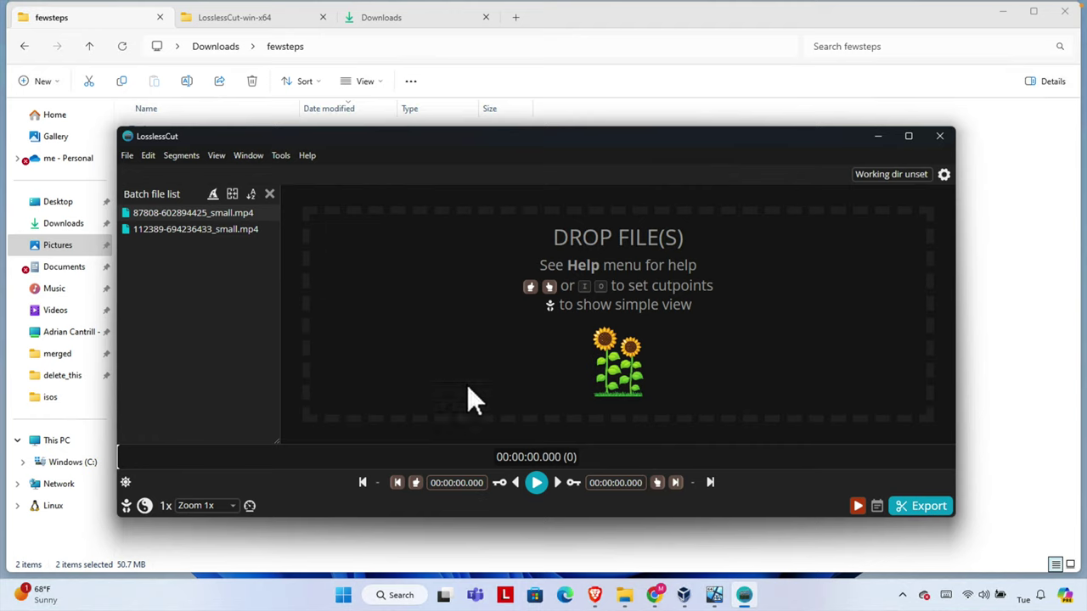
click(192, 214)
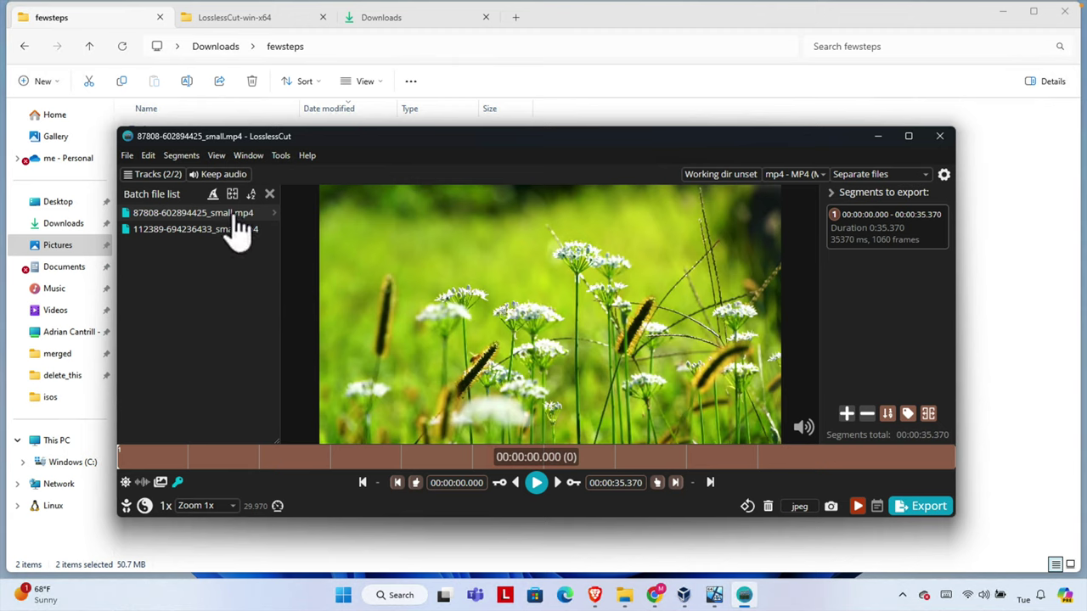
Choose Tools > Merge/concatenate files to list both clips in order.
click(280, 156)
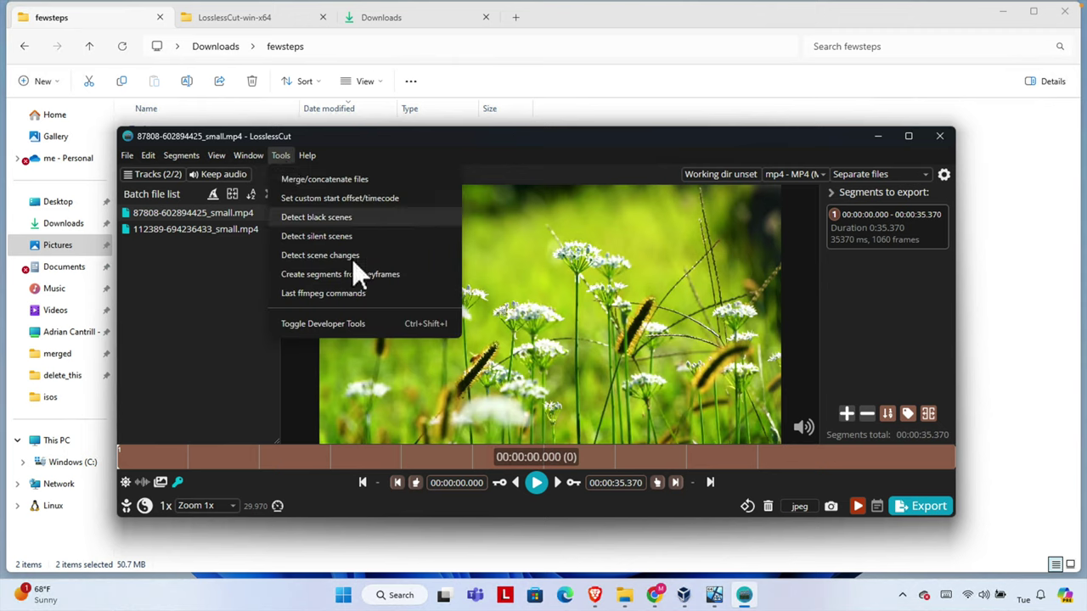
click(304, 181)
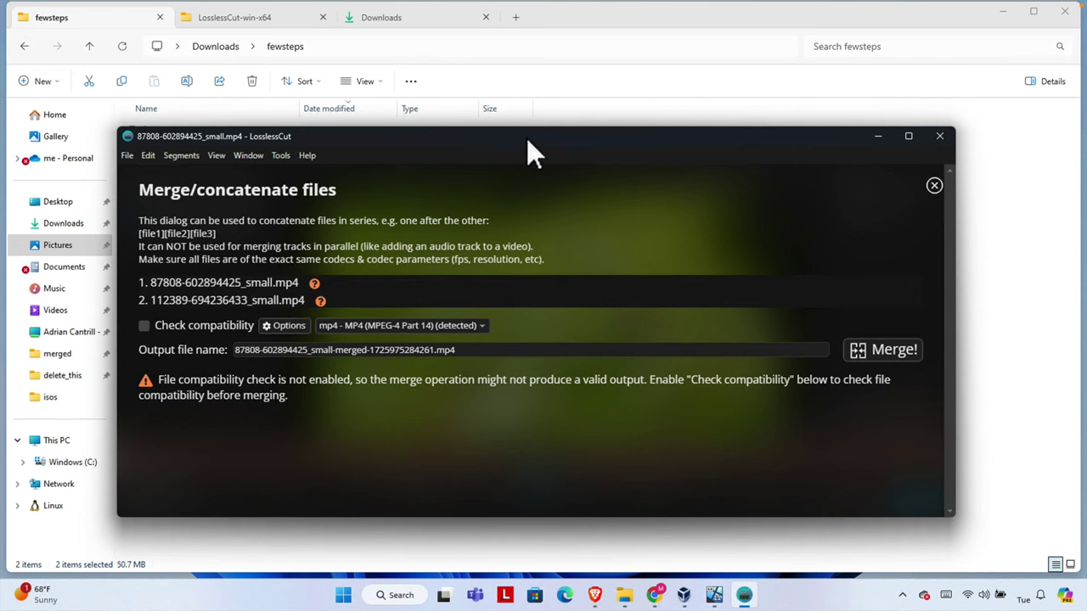
Change the output file name to myvideo.mp4 and run Merge!
drag(526, 138, 633, 206)
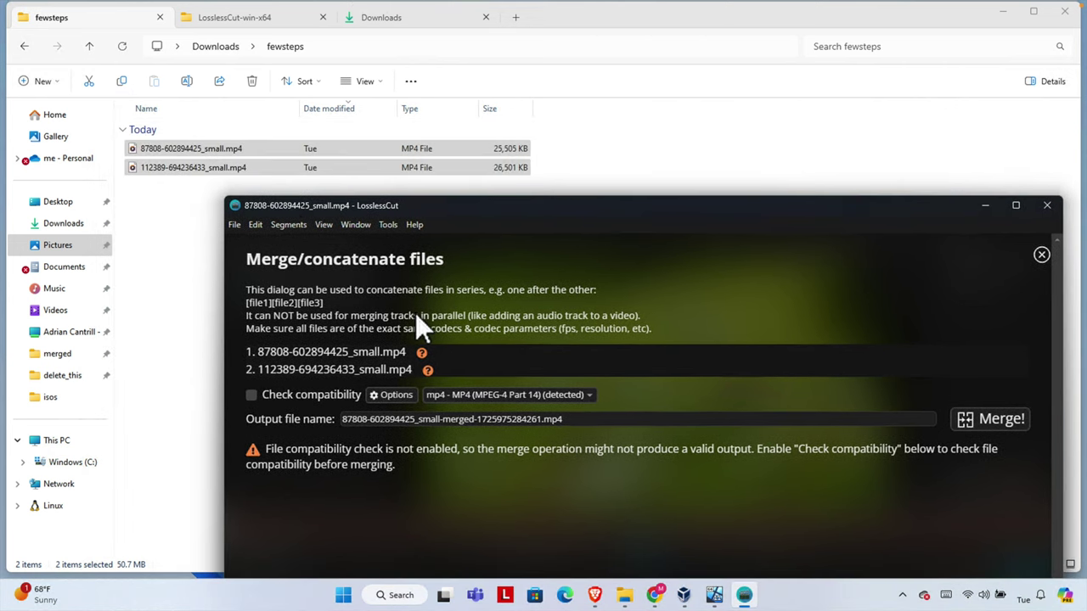
drag(447, 204, 438, 114)
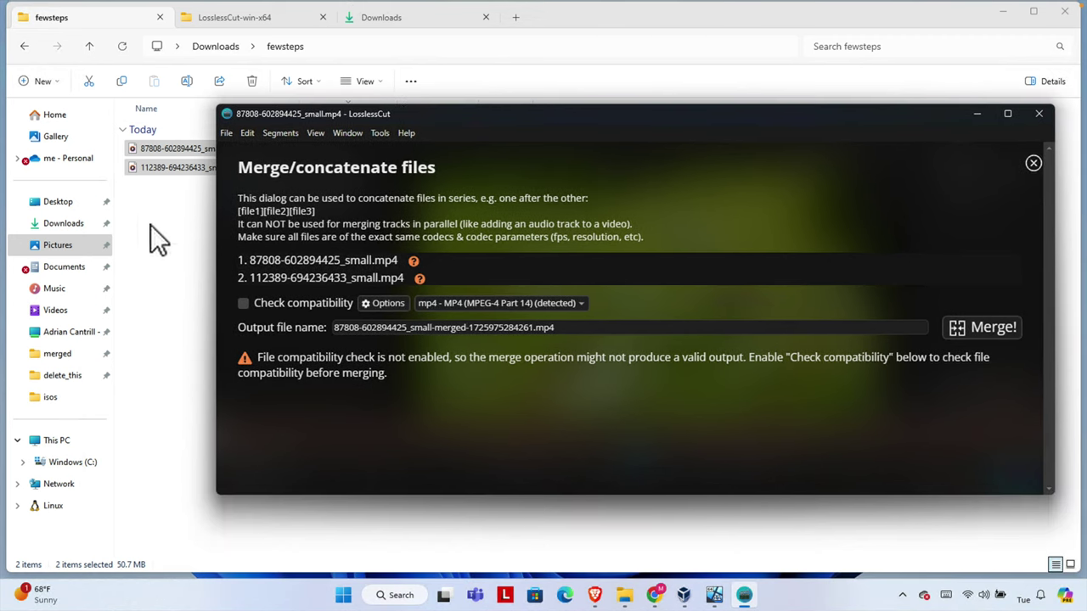
drag(533, 328, 262, 331)
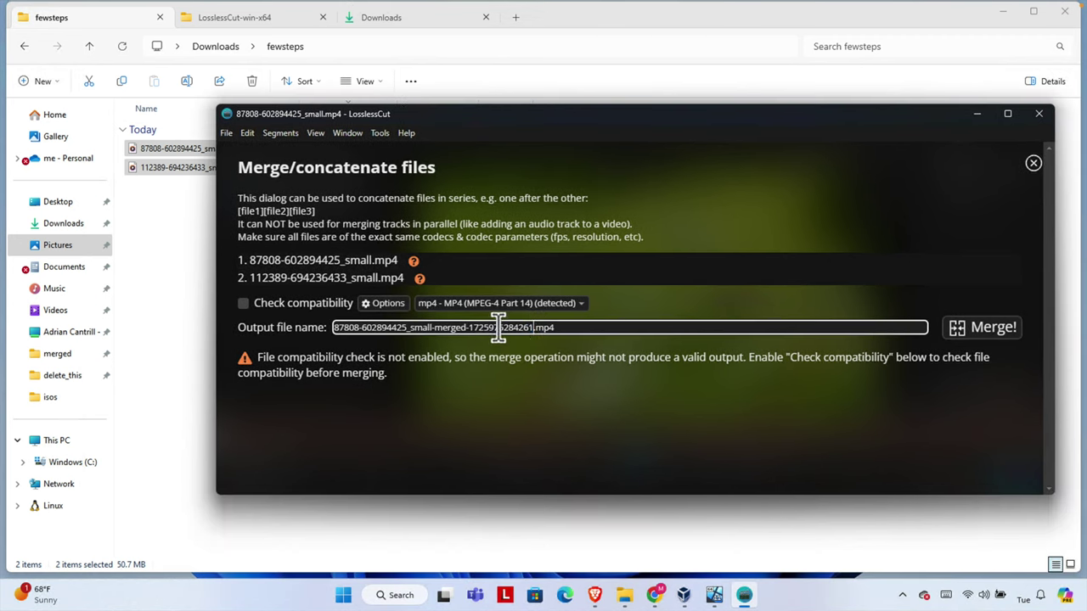
key(BackSpace)
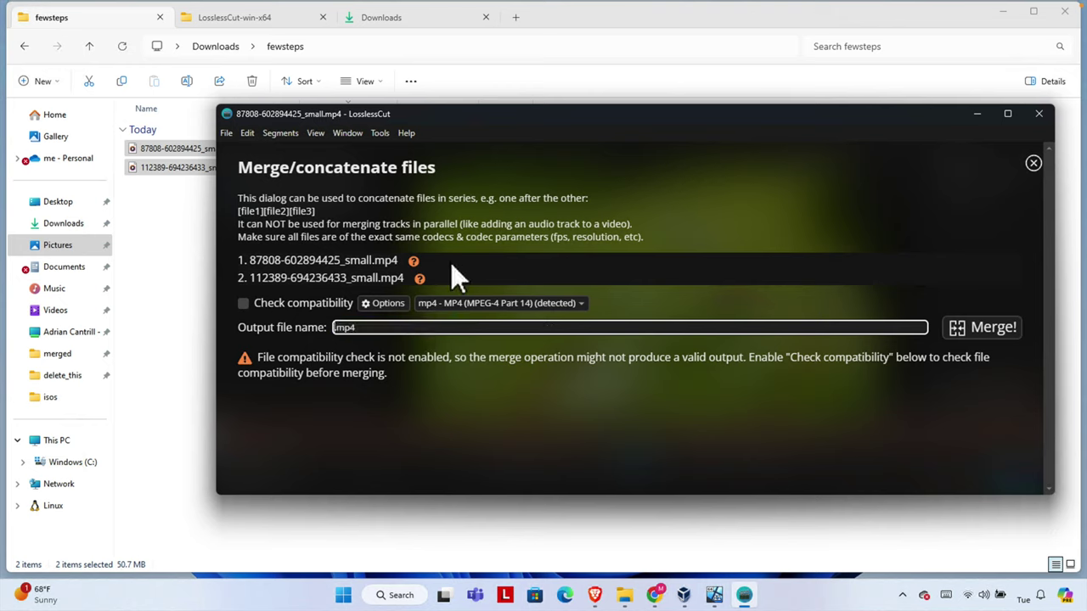
text(my)
text(video)
drag(554, 119, 496, 142)
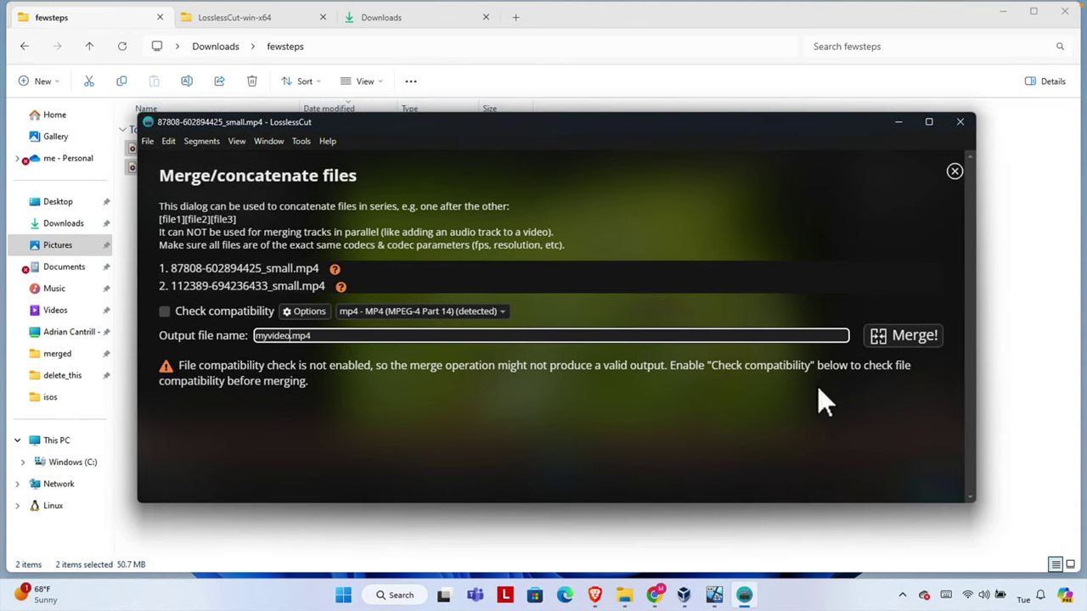
click(903, 336)
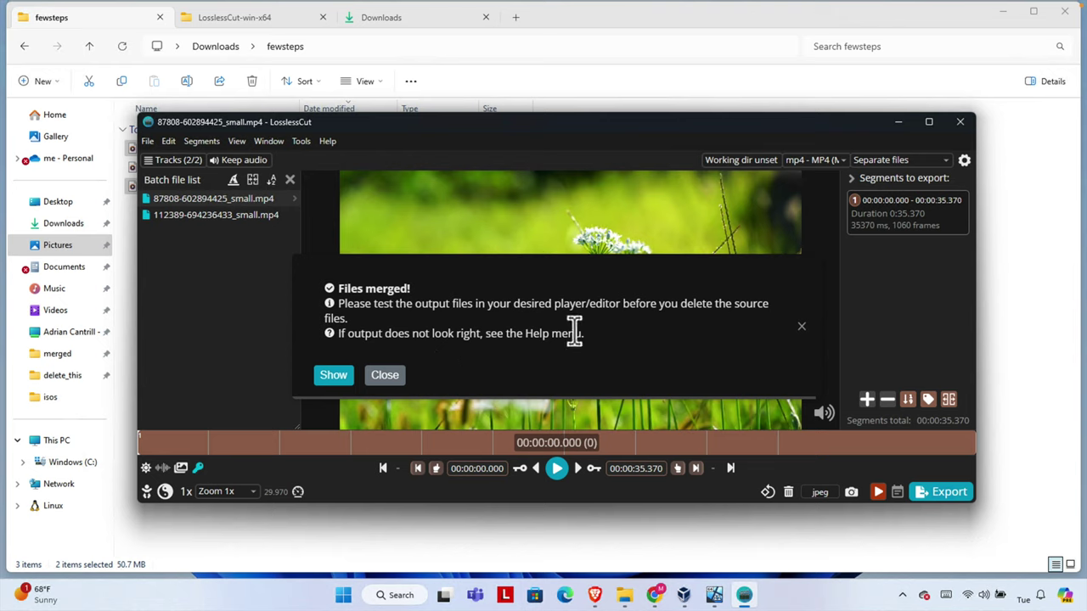
Use Show in the Files merged! notice to reveal myvideo.mp4 in its folder.
drag(452, 323, 331, 285)
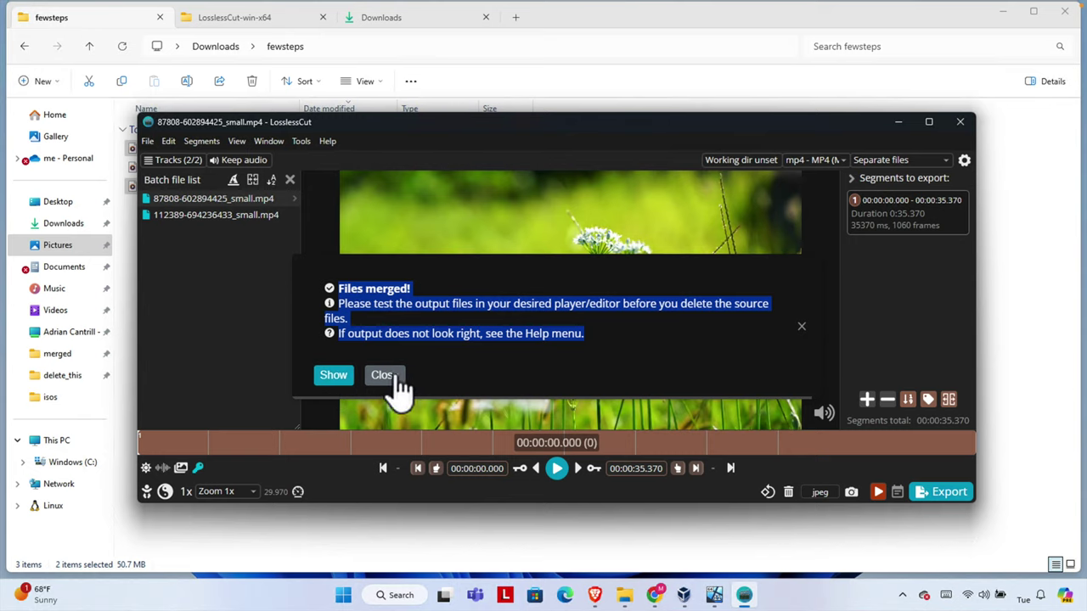
click(334, 375)
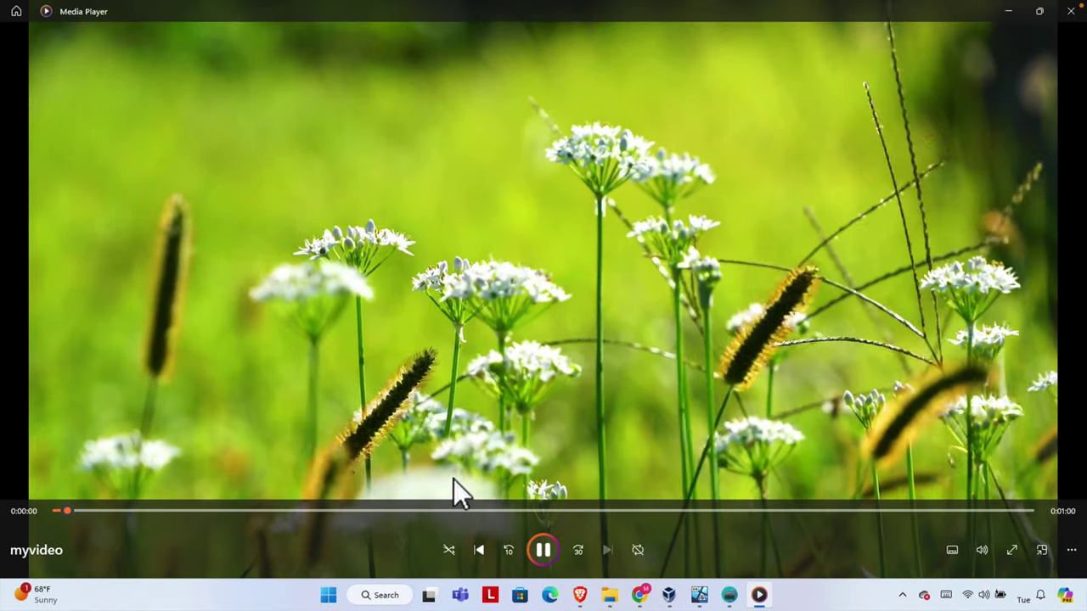
Seek through myvideo to the daffodil section, then close Media Player.
click(250, 510)
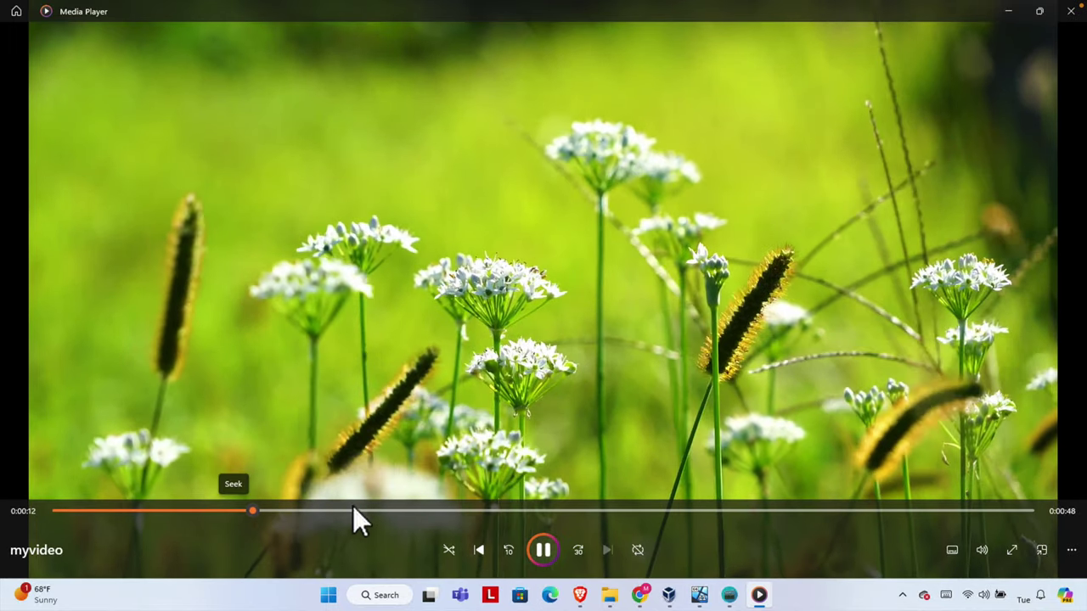
click(435, 511)
click(759, 510)
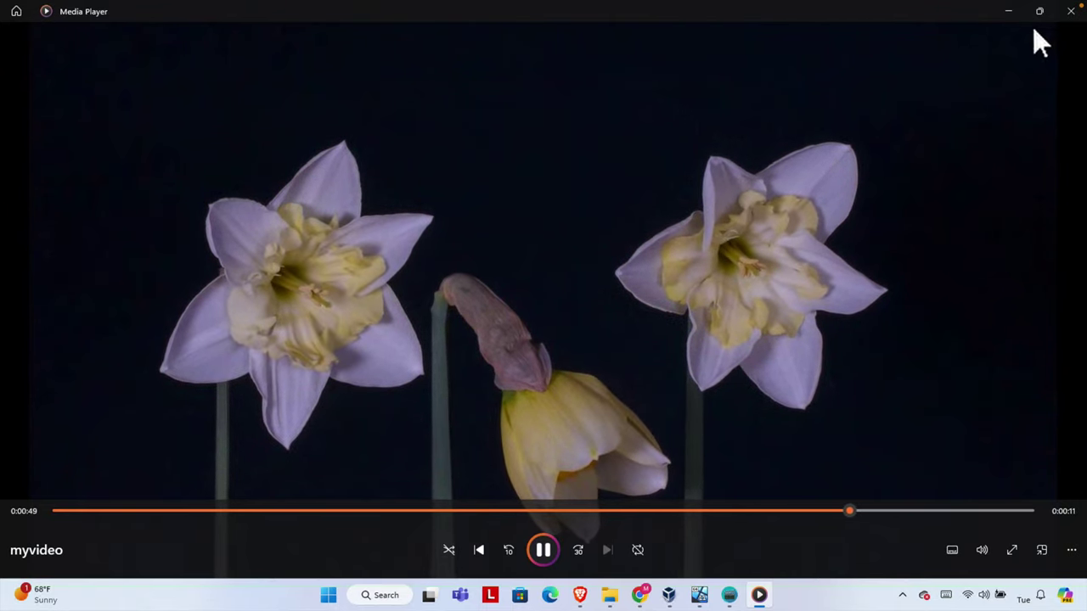
click(1071, 12)
Compare the two source clips' sizes against myvideo.mp4 in File Explorer, then return to LosslessCut.
click(177, 145)
click(176, 185)
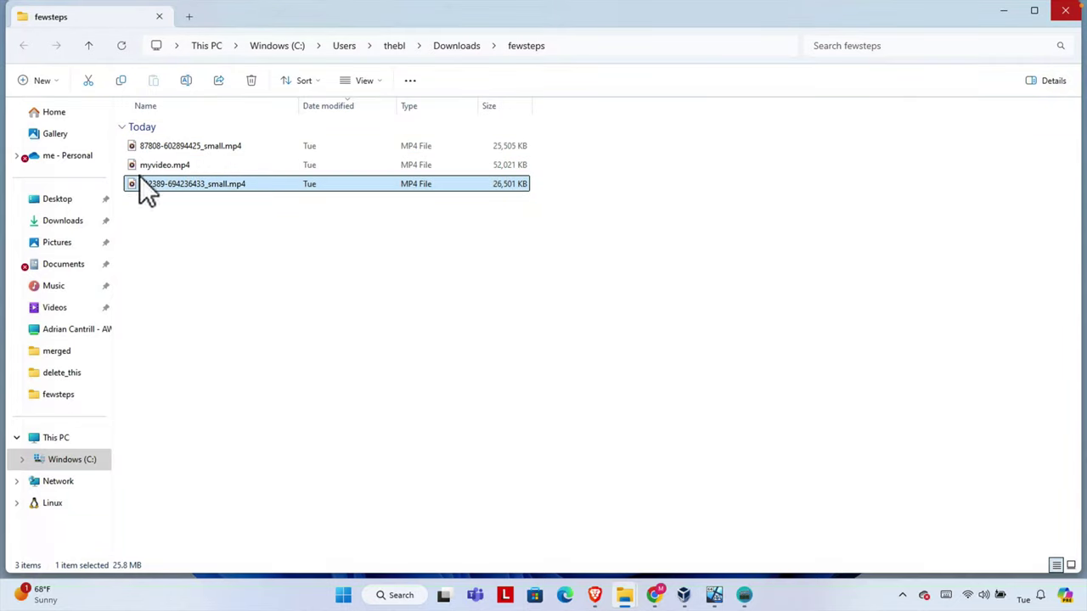
click(161, 166)
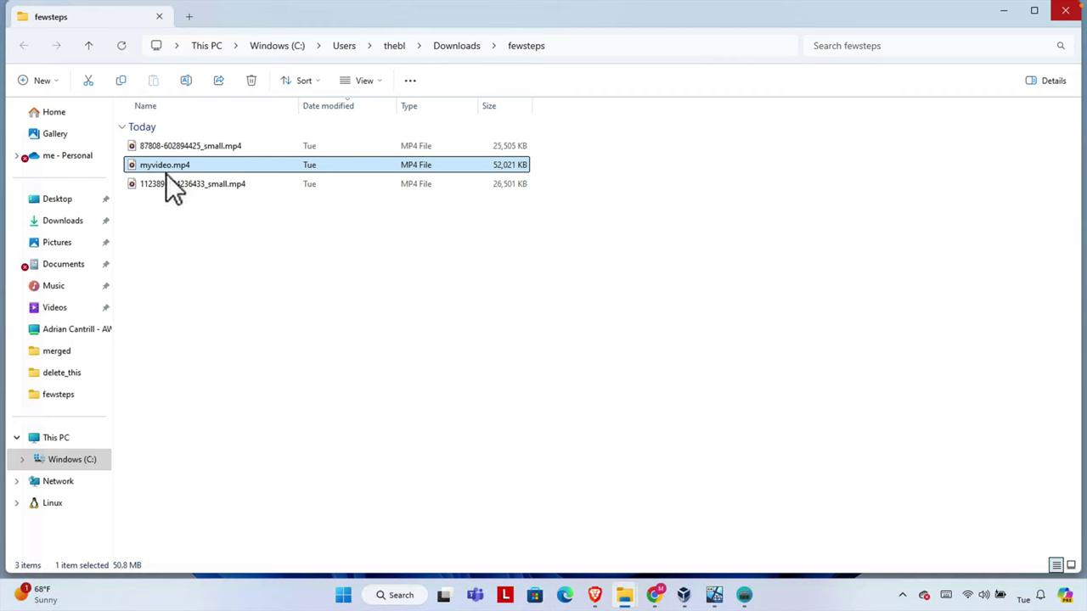
click(744, 594)
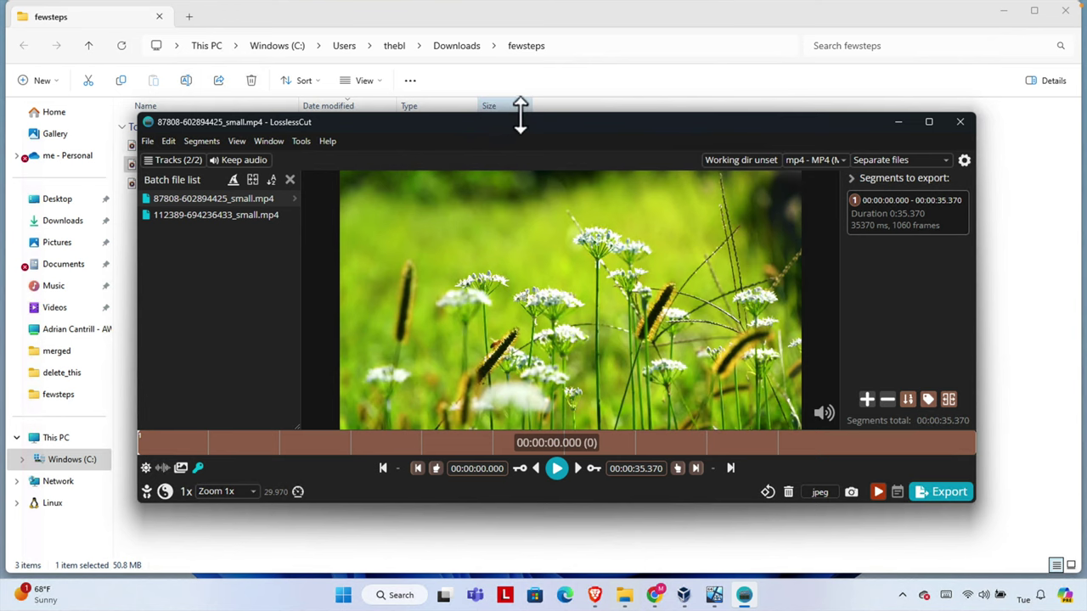
drag(522, 124, 485, 105)
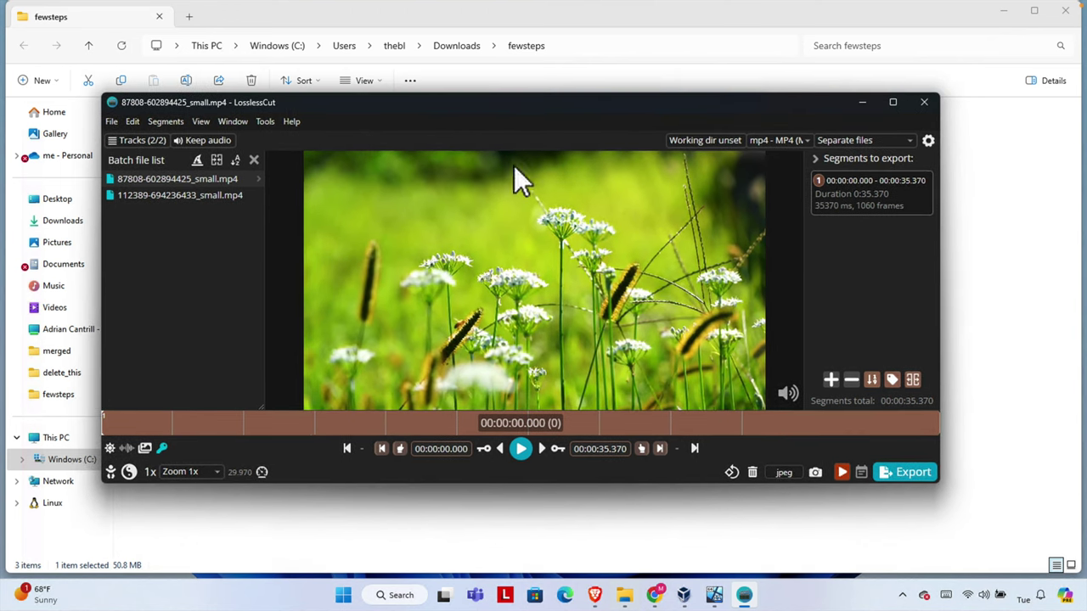